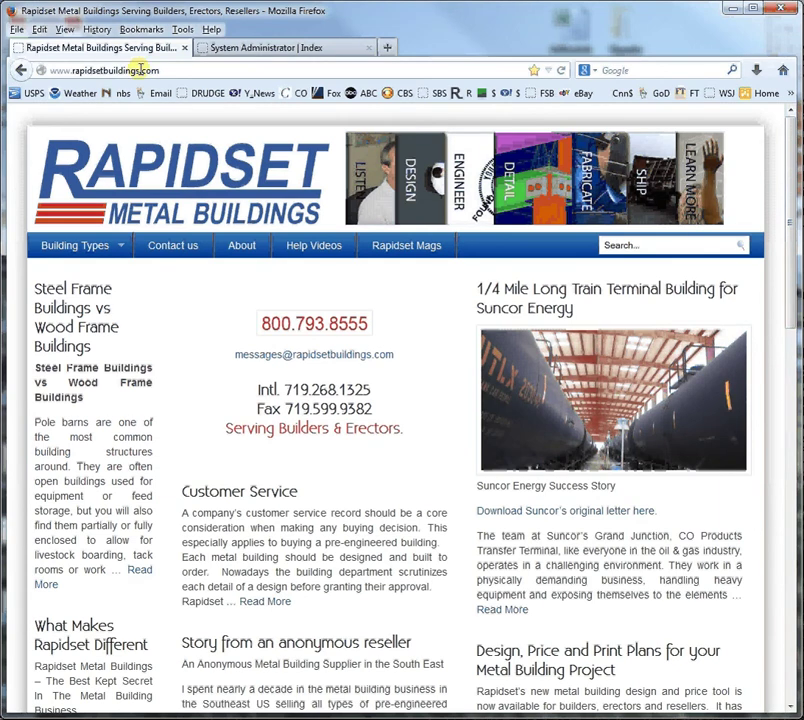
- Scroll to the Rapidset homepage footer and follow the PWS link to the dealer tool index
left_click_drag(786, 235, 652, 635)
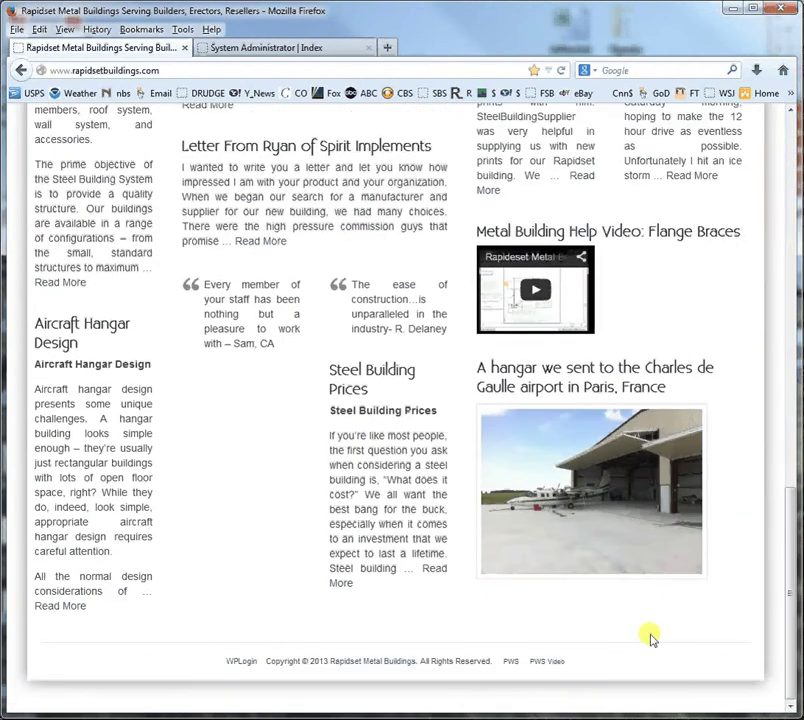
left_click(510, 664)
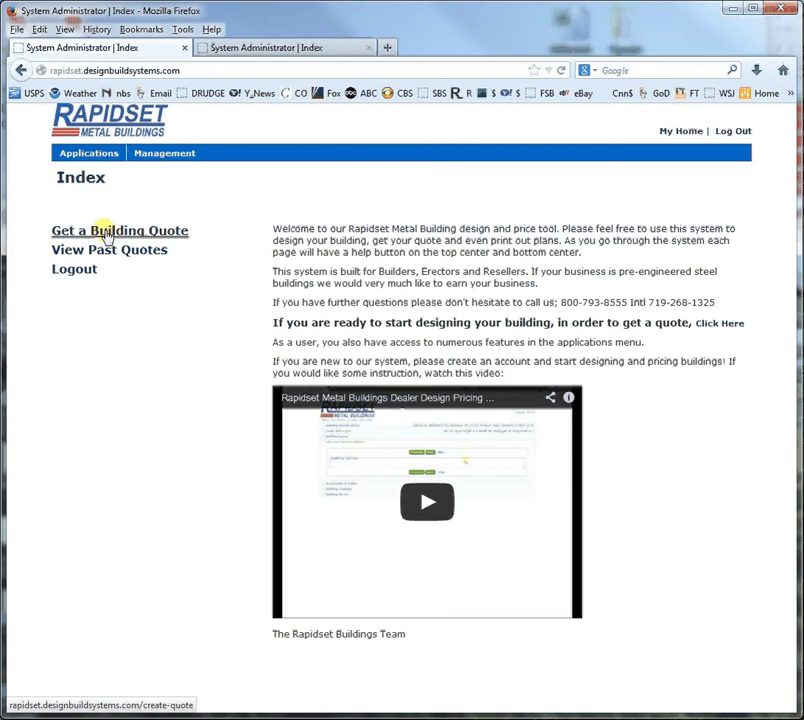
- Begin a new building quote named 'test' with site zip code 80903, then scroll to Building Type
left_click(110, 233)
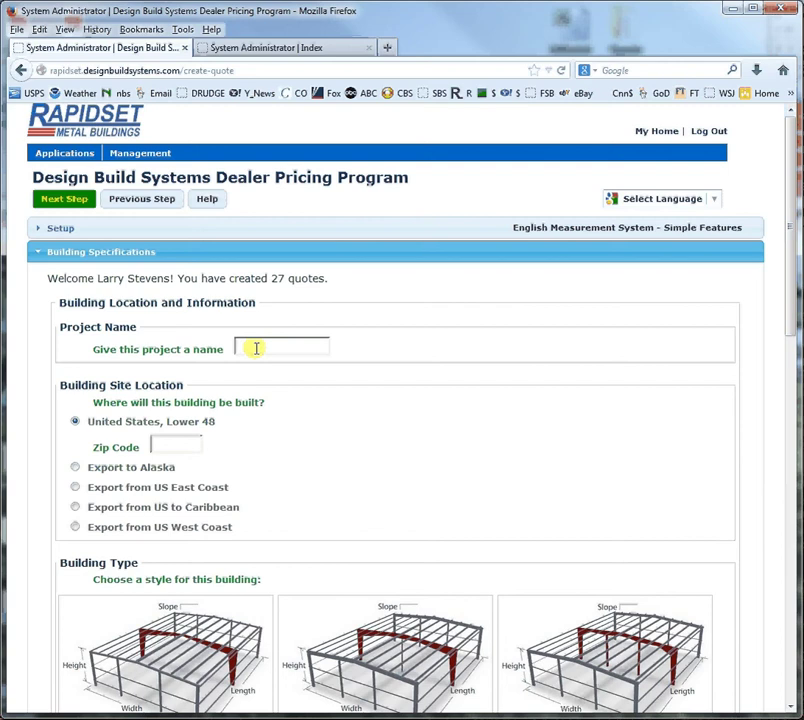
type("test")
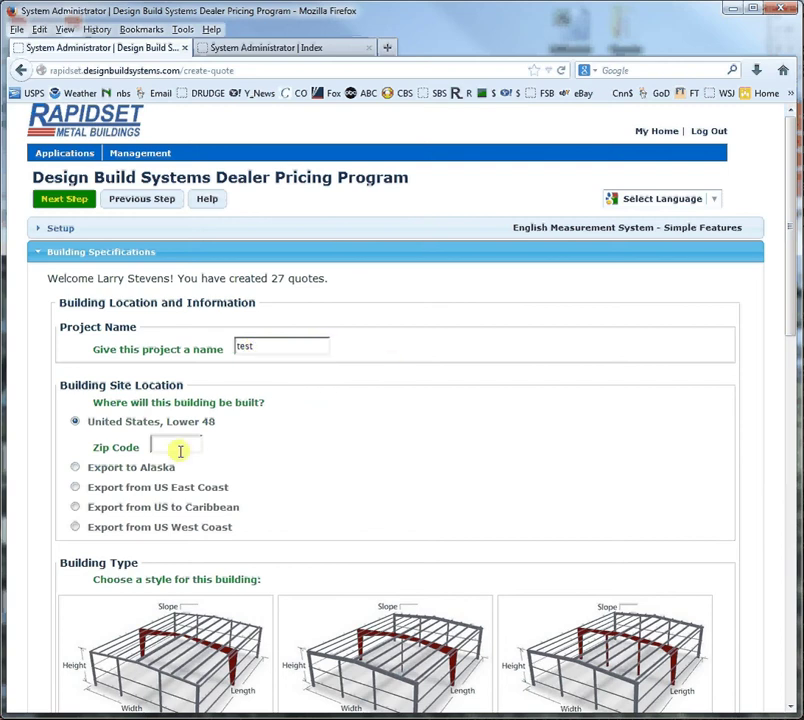
left_click(175, 443)
type("8090")
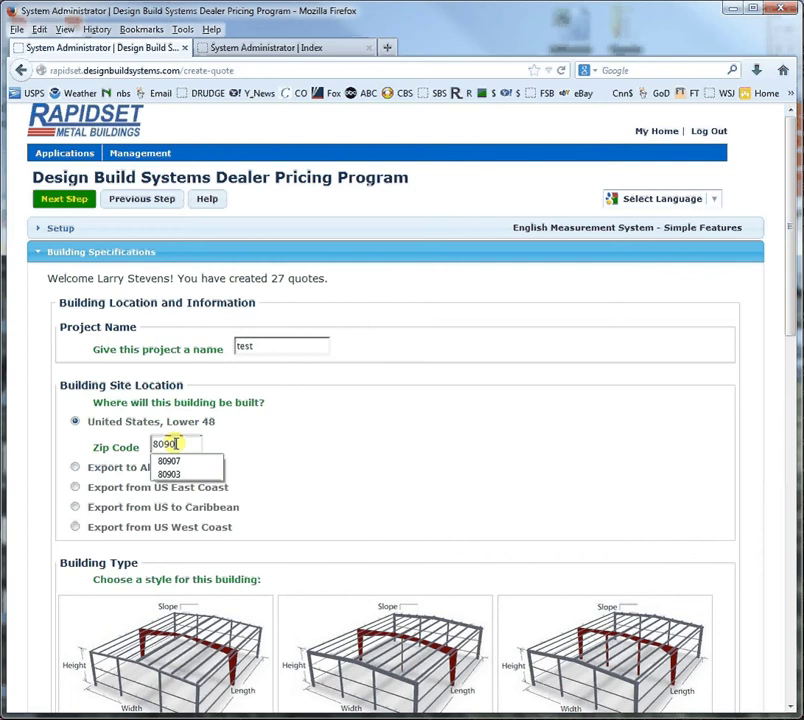
type("3")
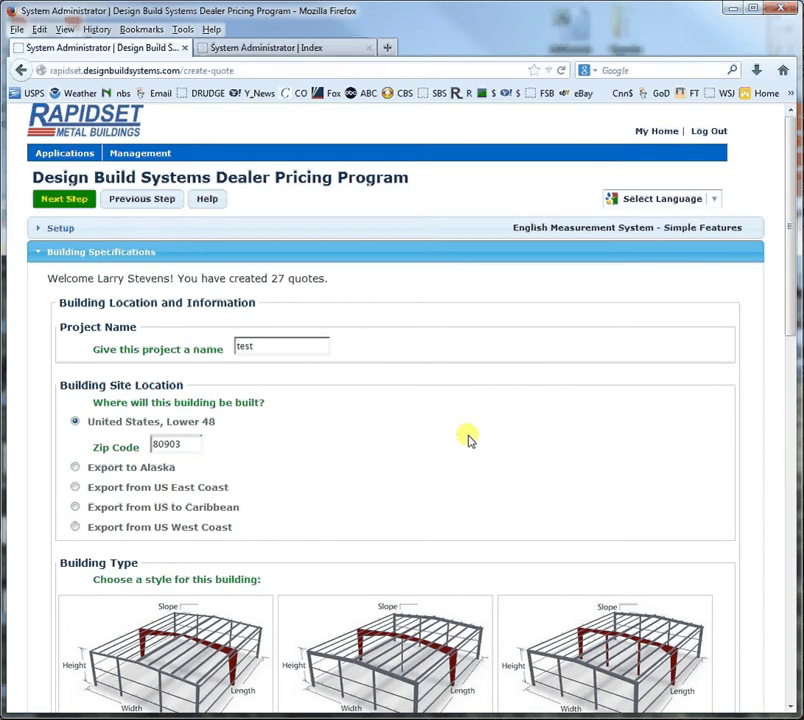
left_click_drag(784, 293, 782, 425)
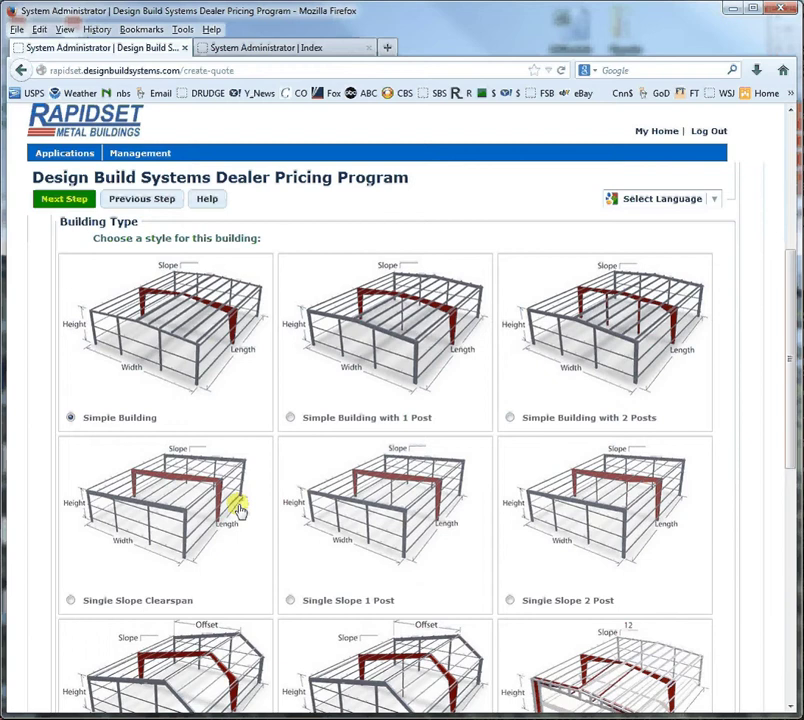
scroll(790, 403, "down", 5)
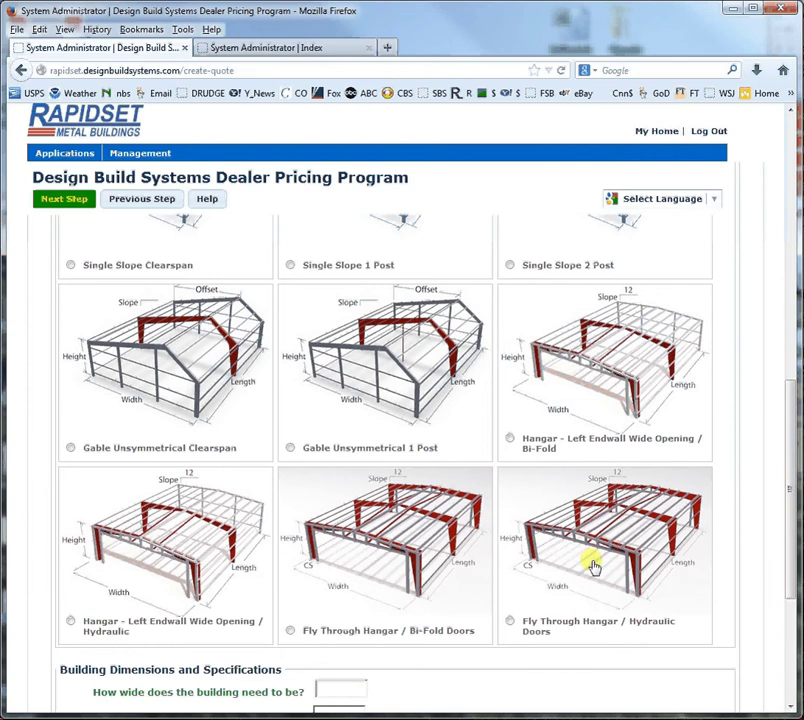
left_click_drag(788, 515, 781, 372)
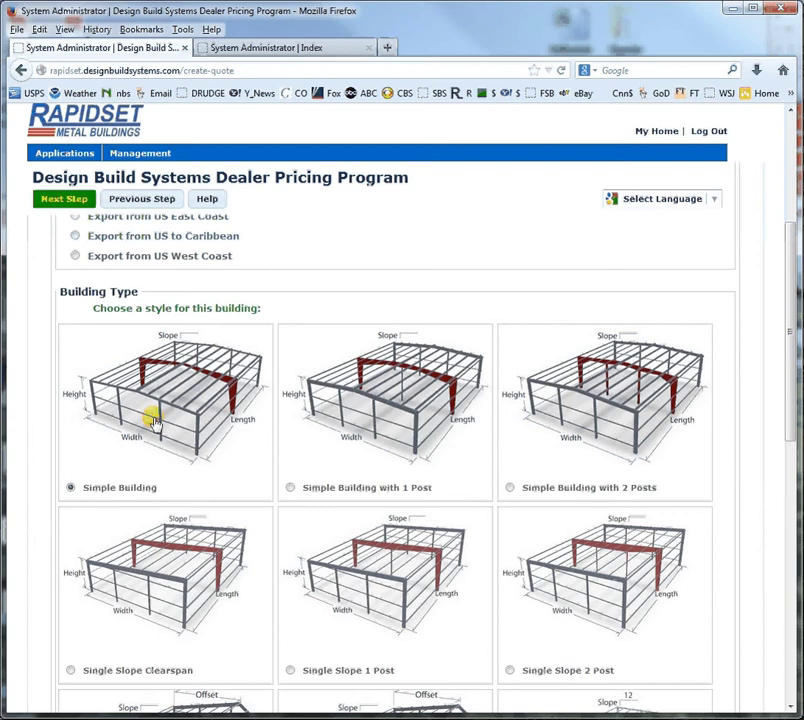
left_click_drag(788, 328, 779, 600)
- Enter a building width of 30 and a length of 57.25 (57' 3")
type("30")
left_click(350, 449)
left_click(330, 457)
type("40")
left_click(408, 458)
left_click_drag(350, 456, 305, 459)
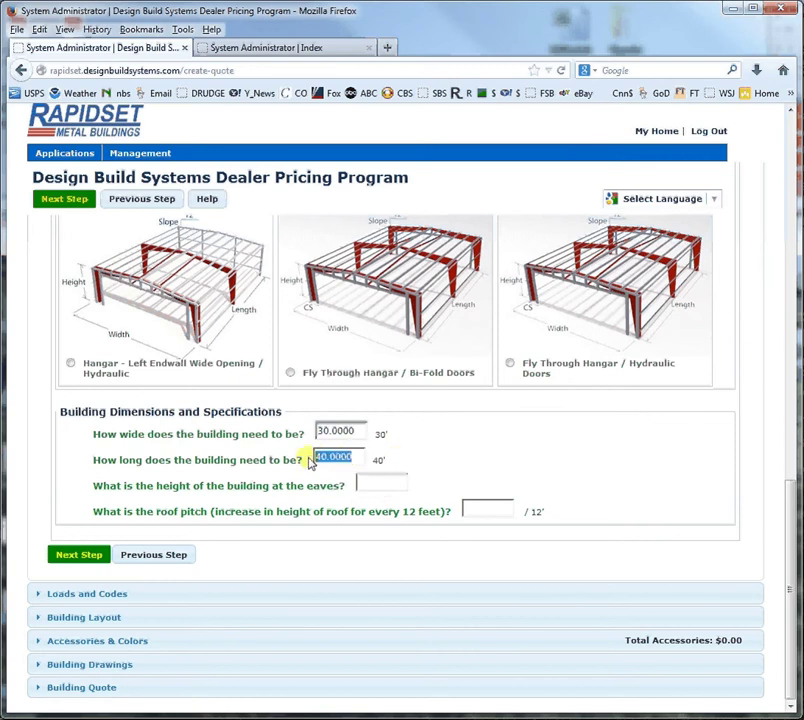
type("57.25")
left_click(558, 454)
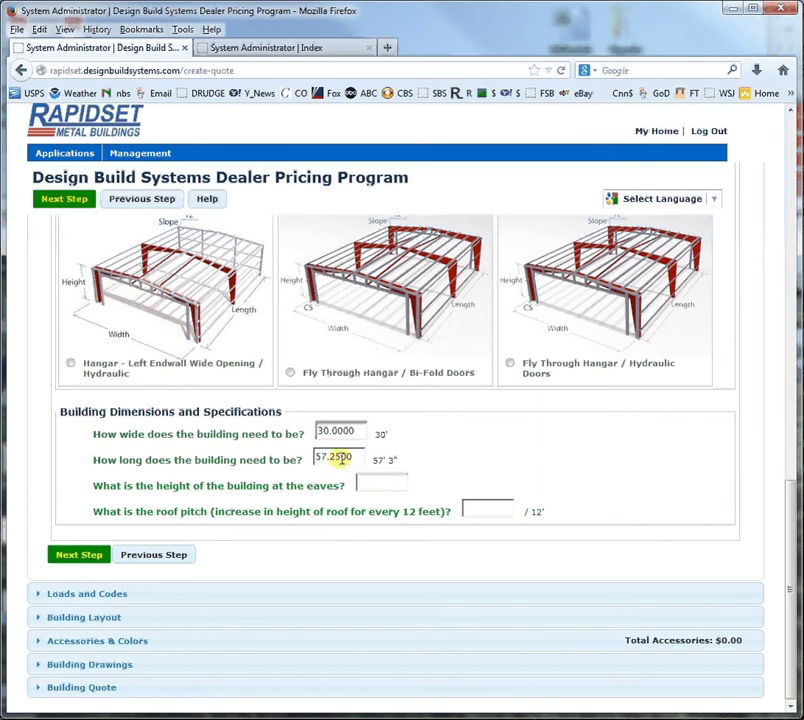
- Set a 16' eave height and 2/12 roof pitch, then submit the specifications
left_click(369, 481)
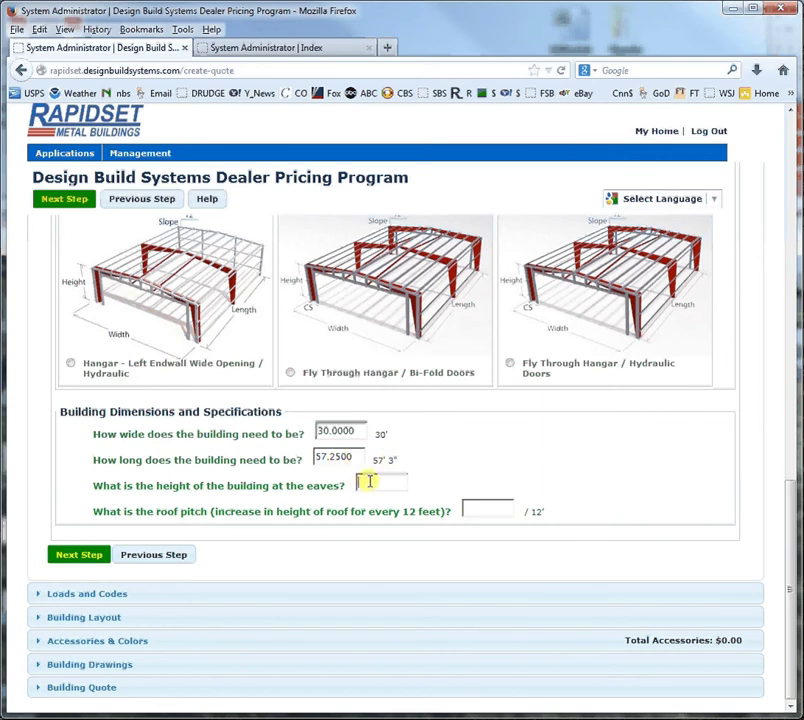
type("1")
key("Down")
key("Down")
key("Return")
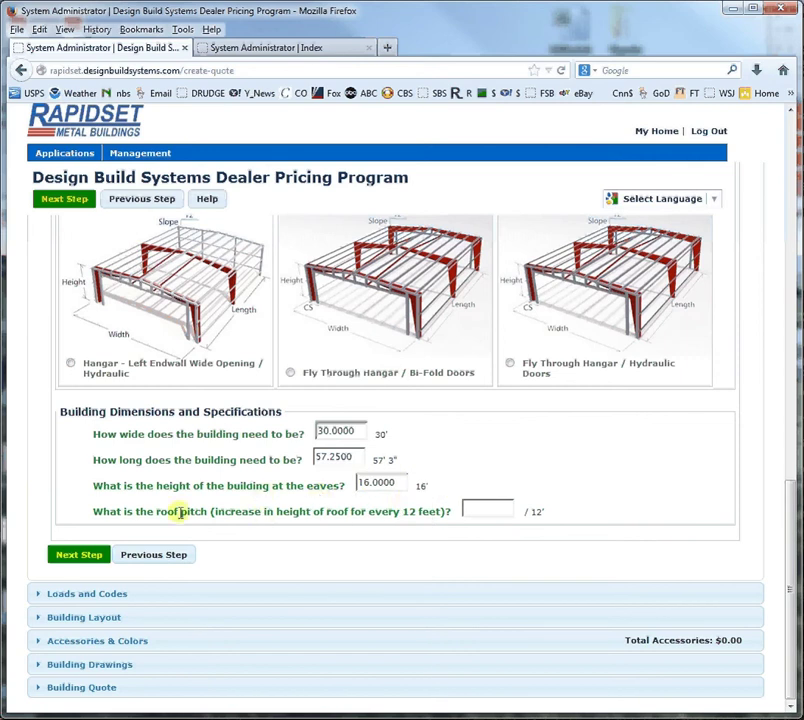
left_click(479, 511)
type("2")
left_click(506, 526)
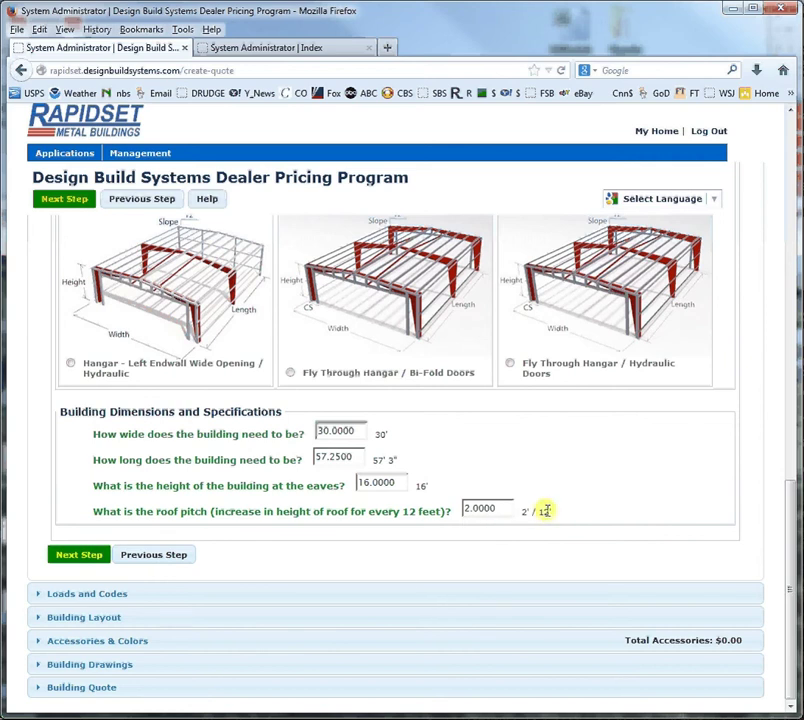
left_click(73, 556)
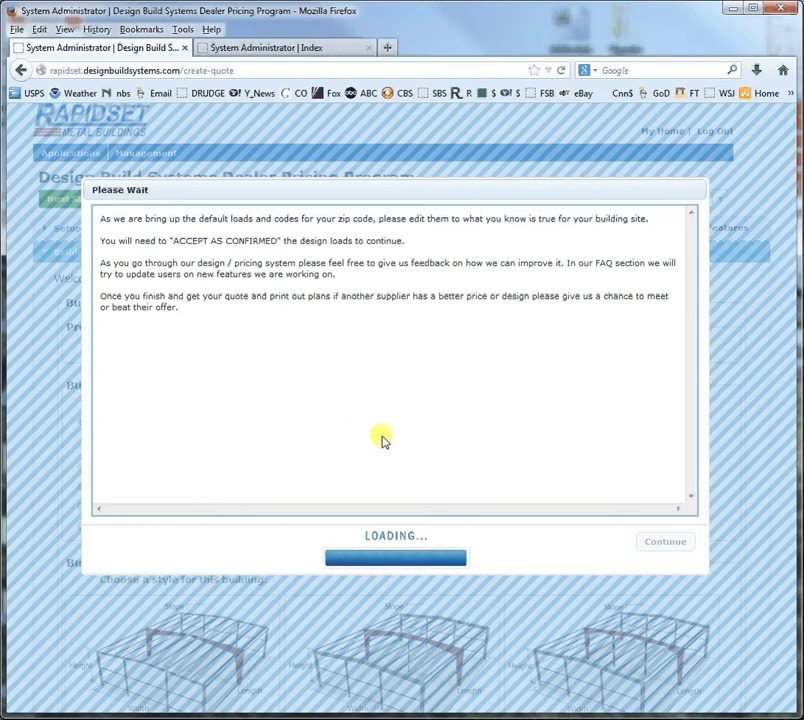
- Agree to the design loads, make them editable, and set Exposure category to C
left_click(668, 545)
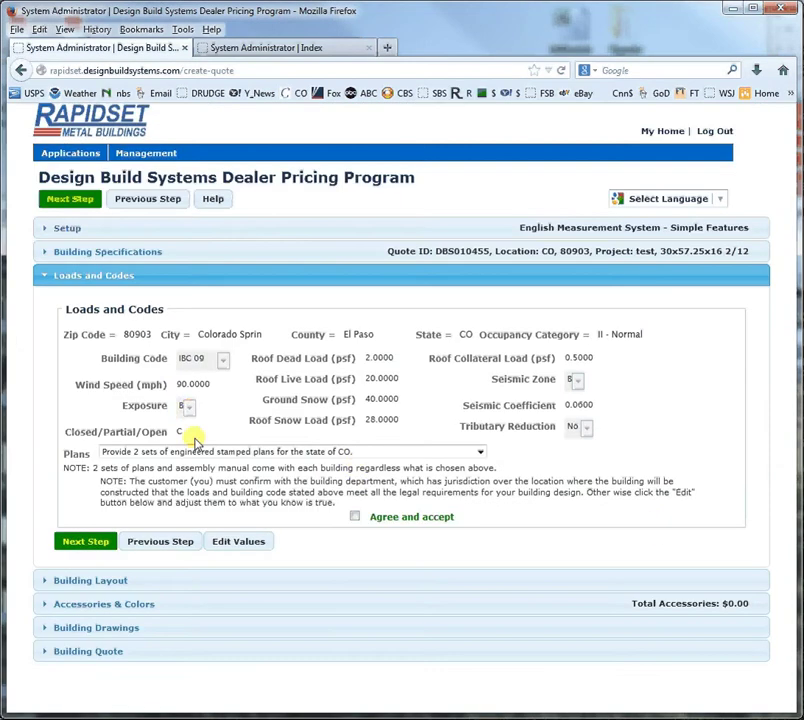
left_click(355, 516)
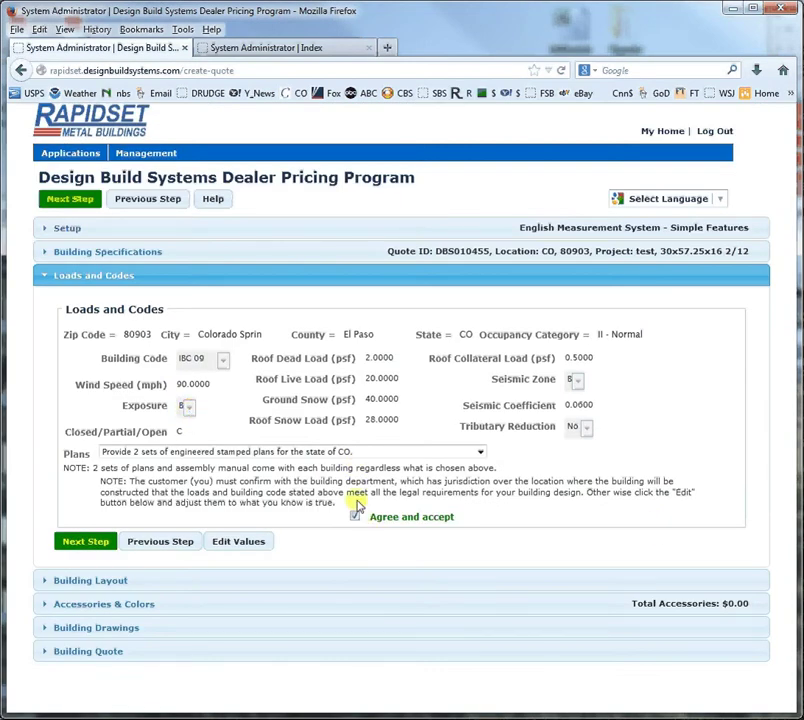
left_click(232, 543)
left_click(188, 407)
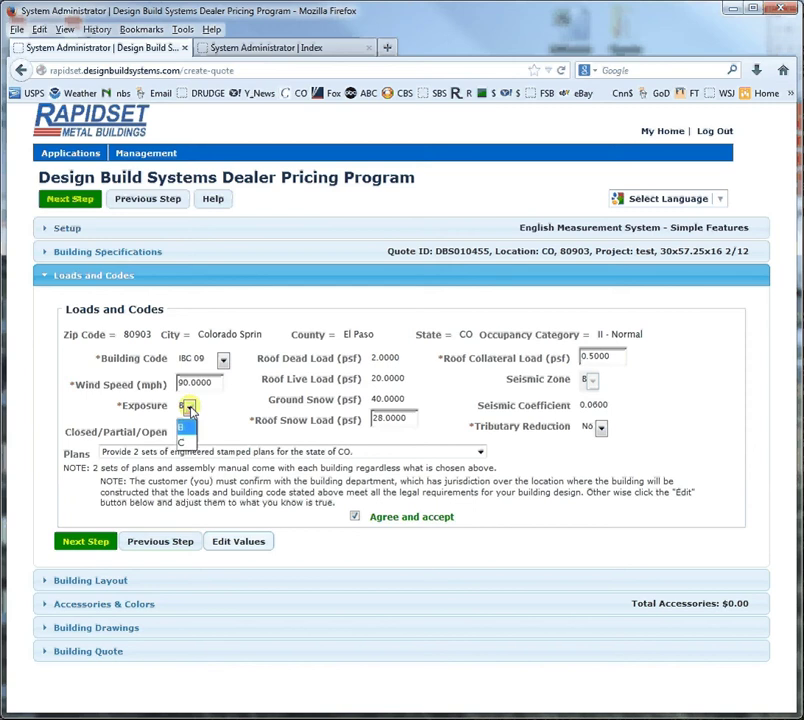
left_click(184, 441)
- Change roof snow load from 28 to 30 psf, keep two stamped plan sets, and continue
left_click(409, 418)
left_click_drag(409, 418, 360, 418)
key("BackSpace")
type("30.0000")
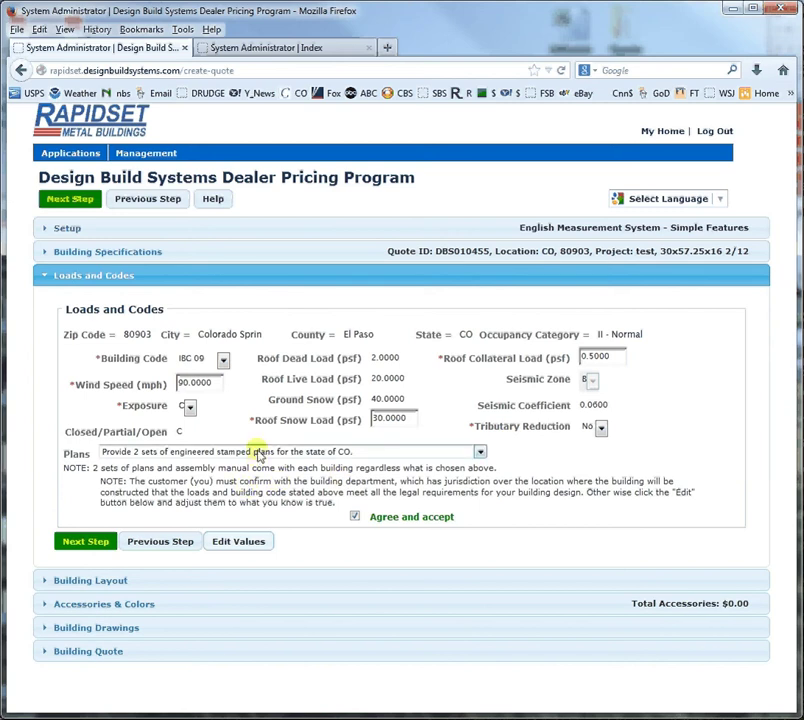
left_click(258, 455)
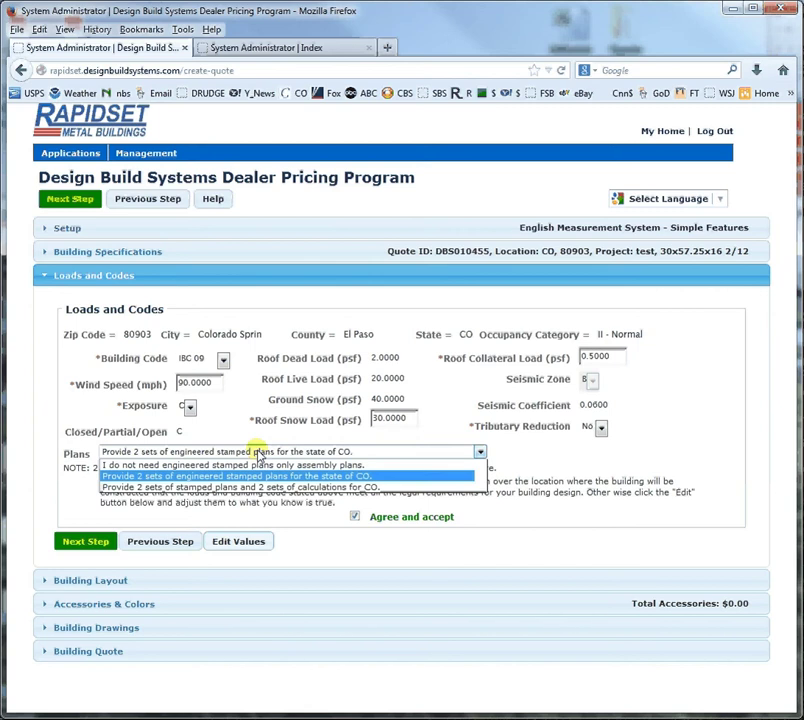
left_click(238, 476)
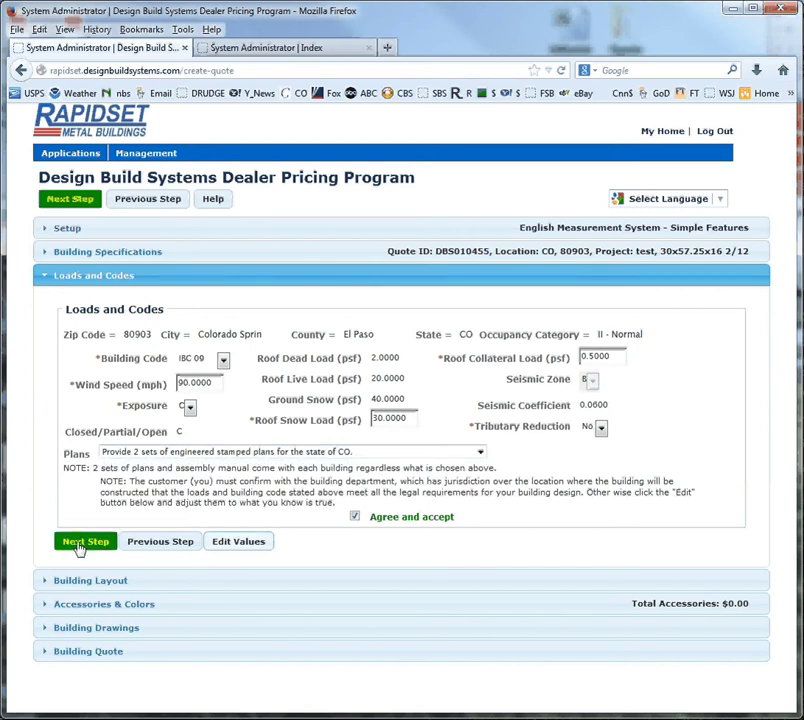
left_click(84, 542)
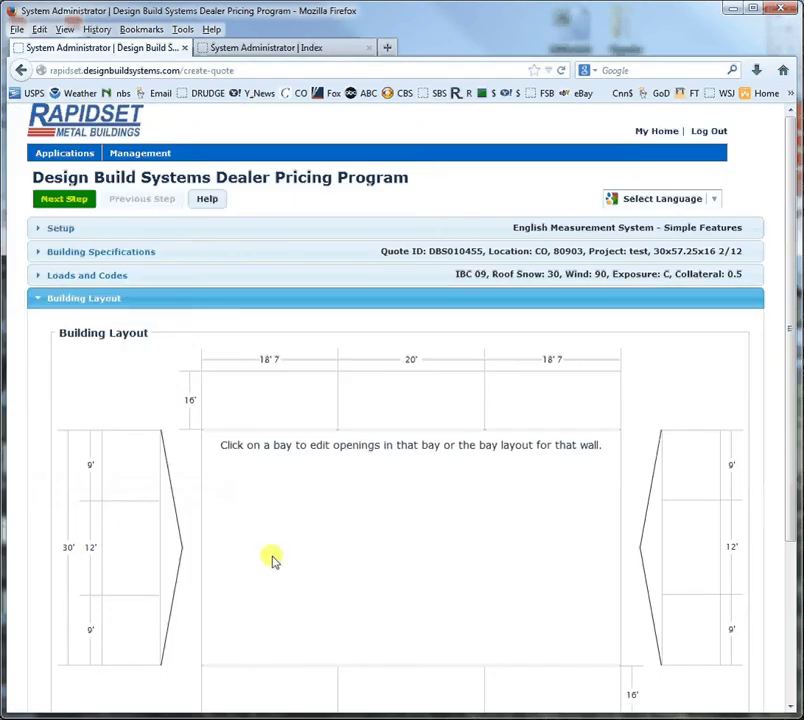
- Centre a 10' wide x 12' high framed opening in the left endwall's 12' middle bay
left_click_drag(790, 454, 791, 518)
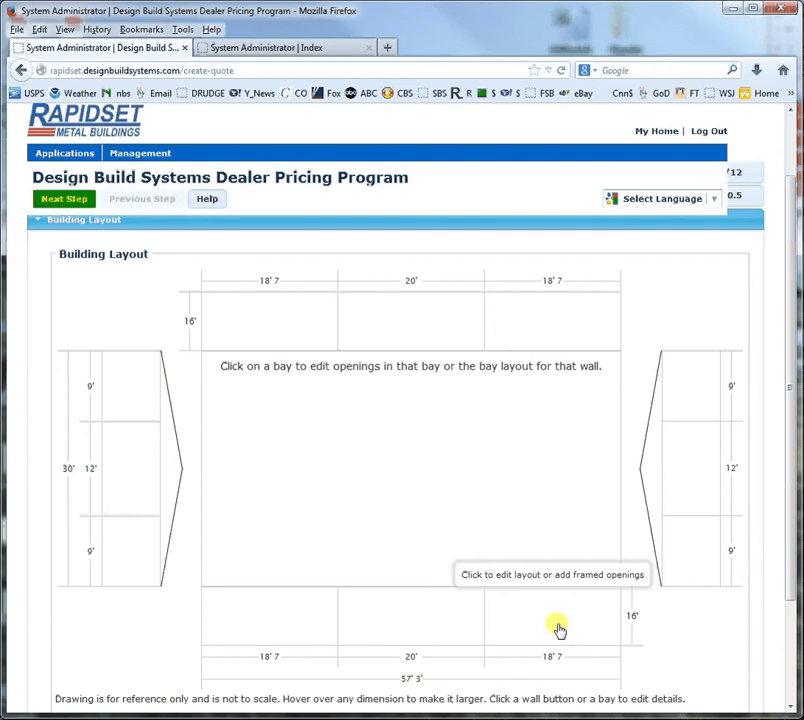
left_click(126, 468)
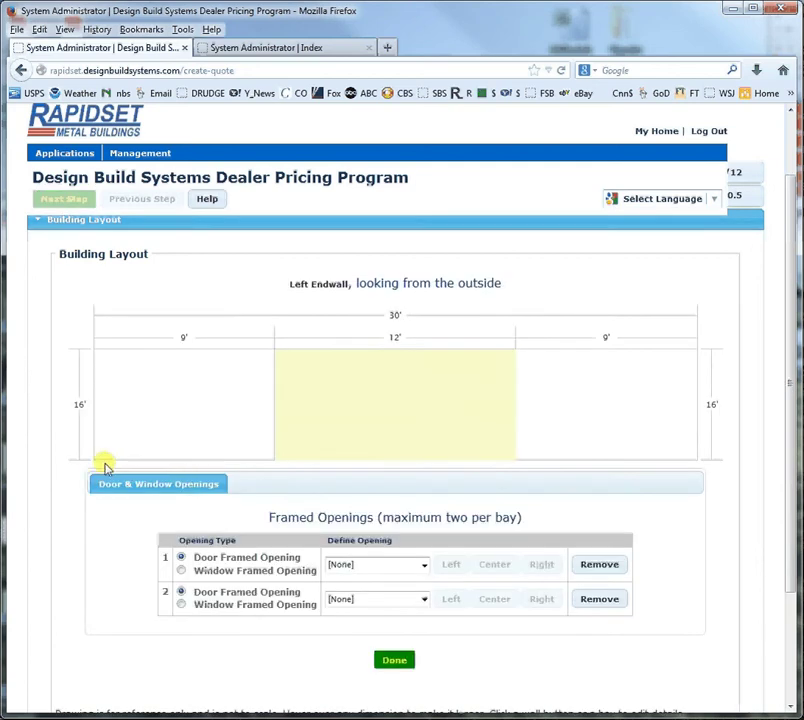
left_click(353, 569)
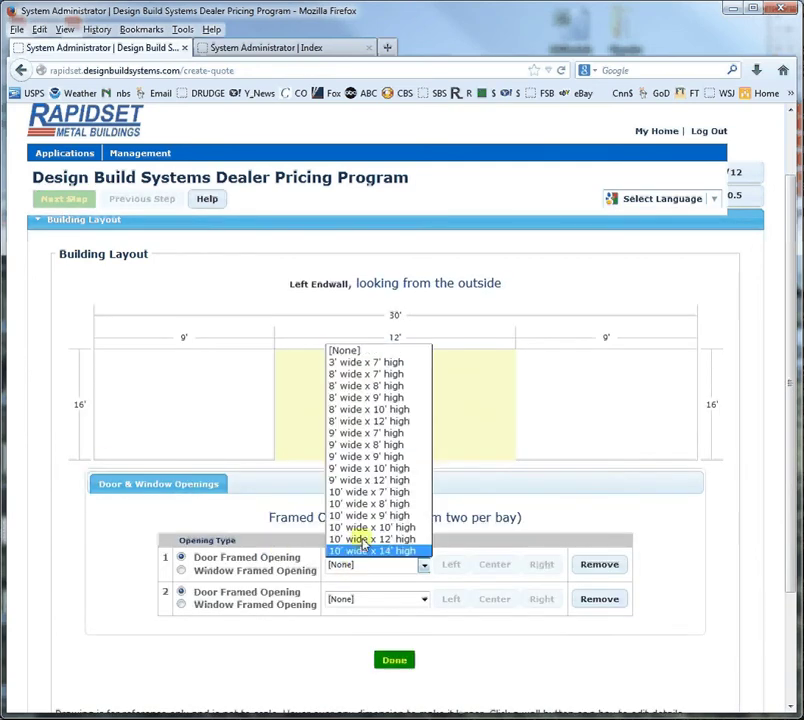
left_click(364, 541)
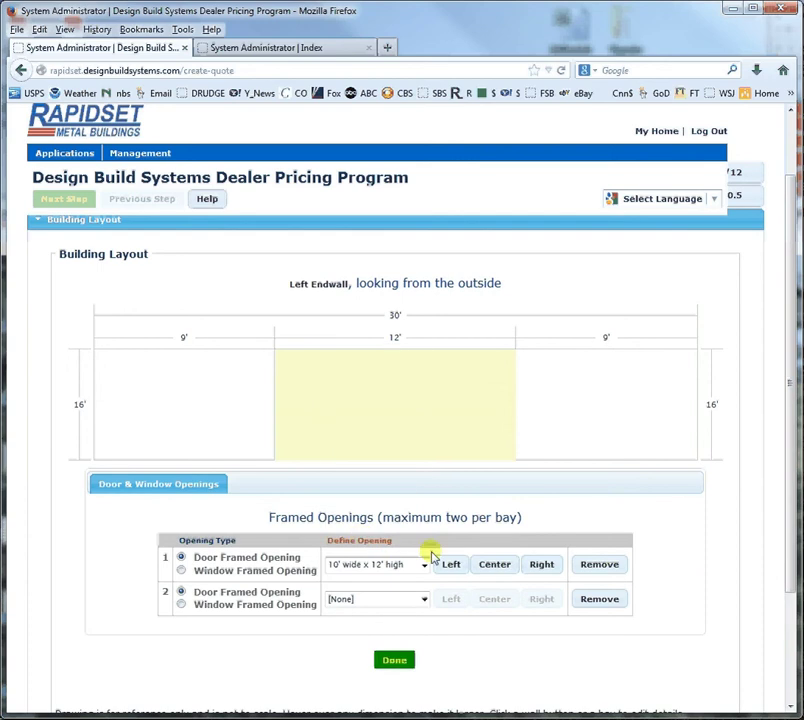
left_click(490, 565)
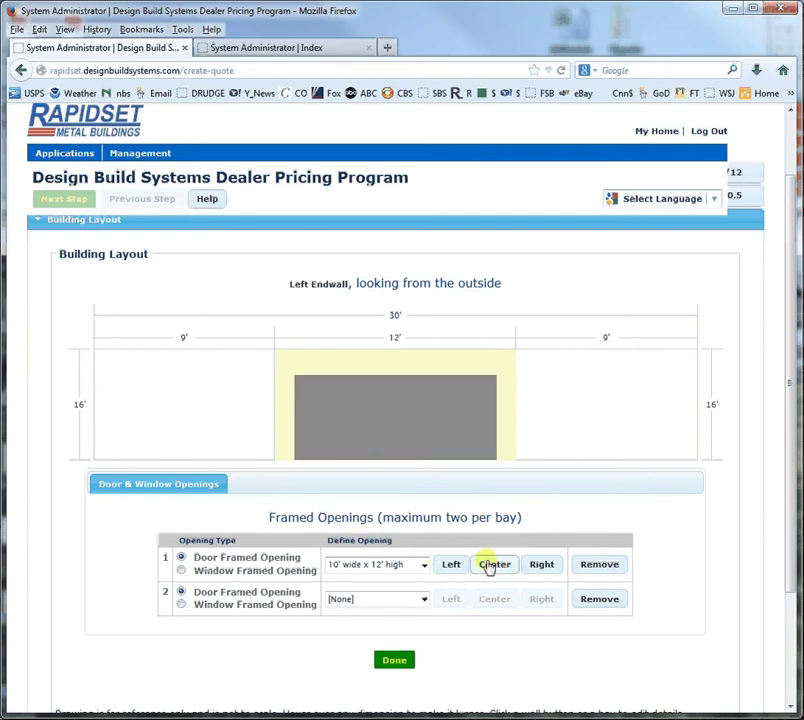
left_click(394, 660)
- Define an 8' wide x 8' high opening in row 2, aligned Right in the front sidewall bay
left_click(565, 626)
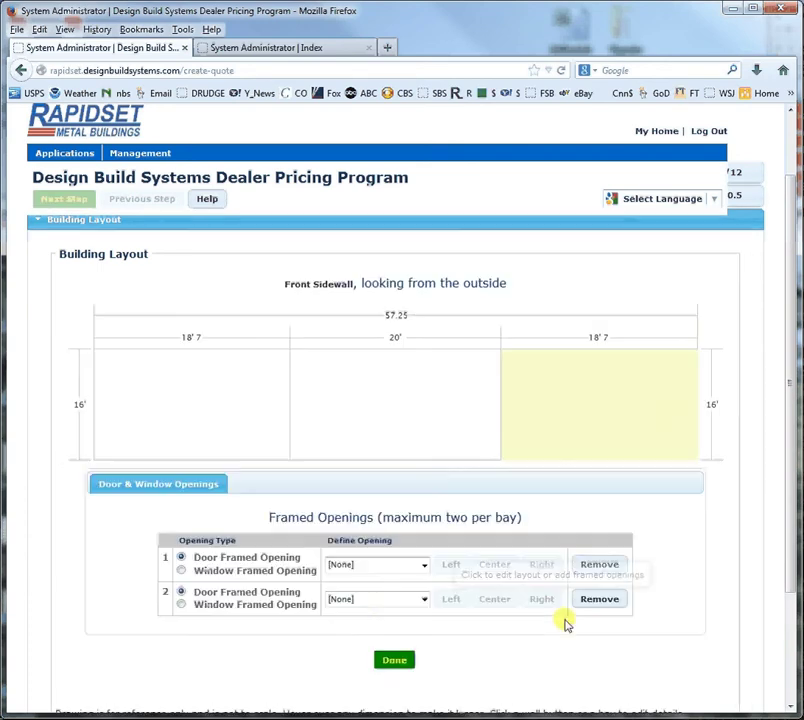
left_click(383, 598)
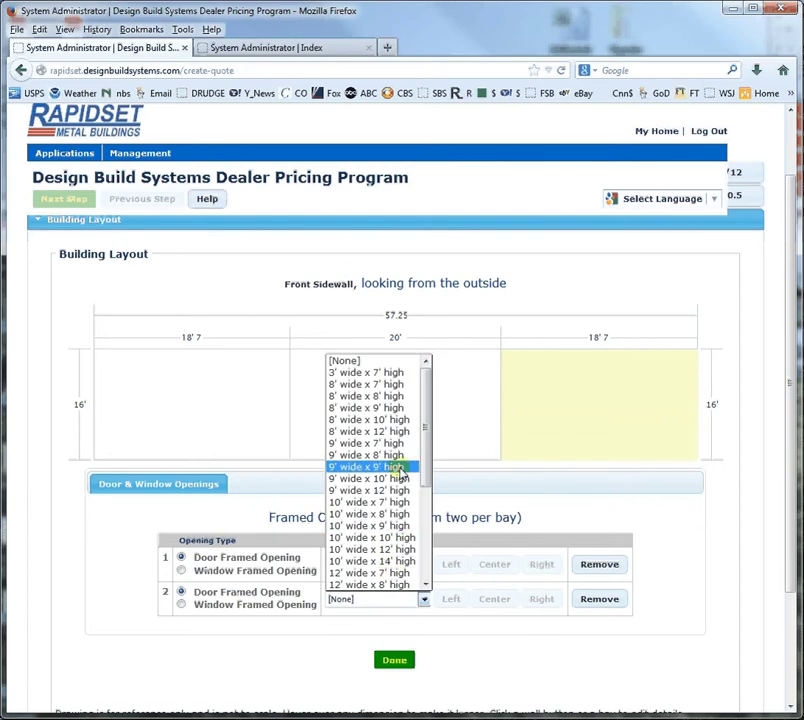
left_click(400, 396)
left_click(540, 599)
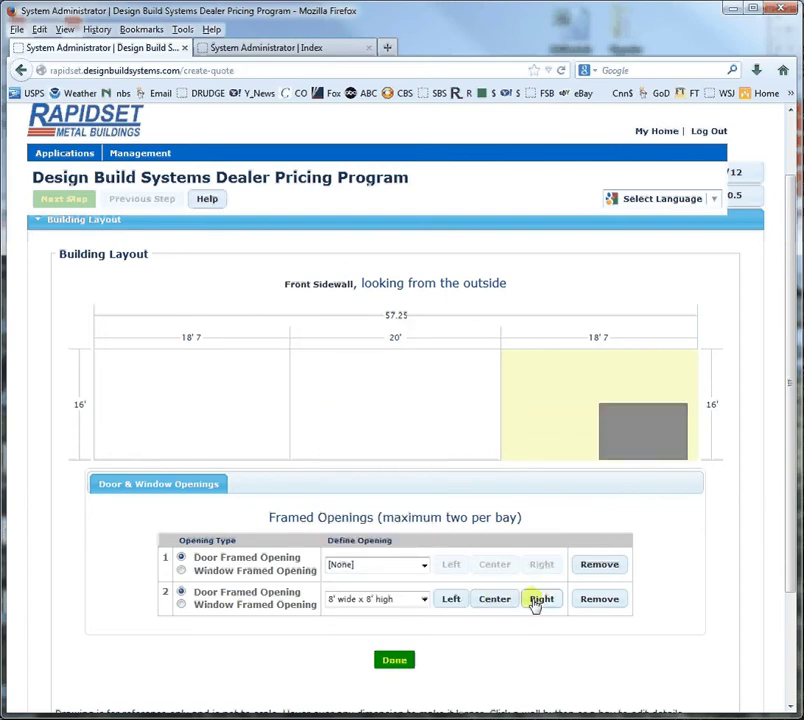
left_click(393, 659)
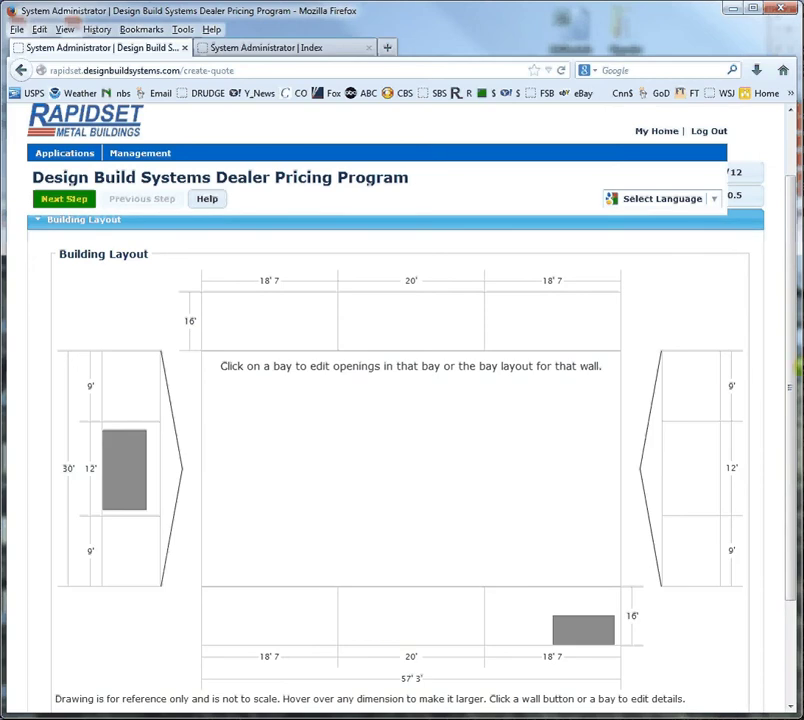
left_click_drag(790, 377, 785, 443)
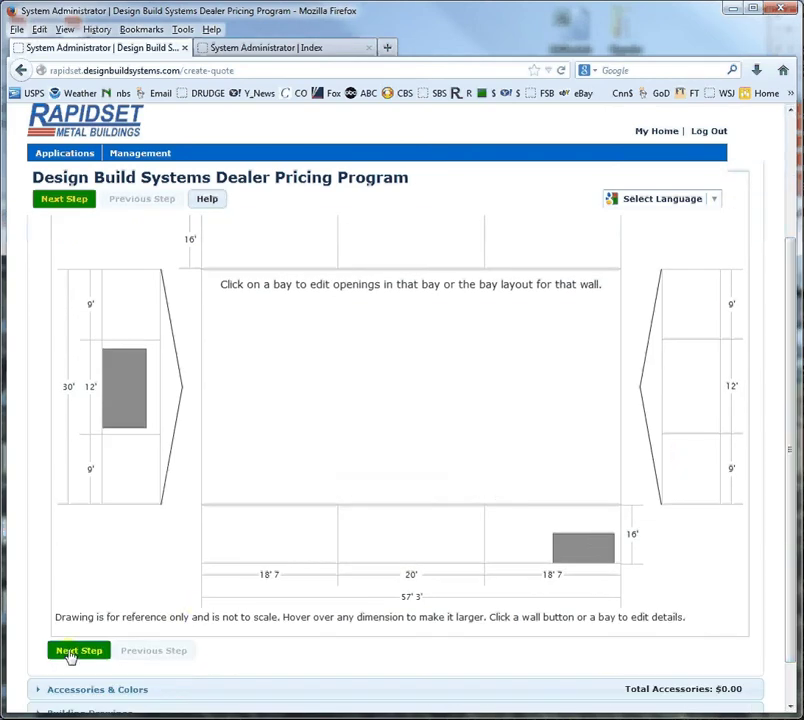
- Generate the building design and add one 3x7 Full Panel Walk Door
left_click(78, 651)
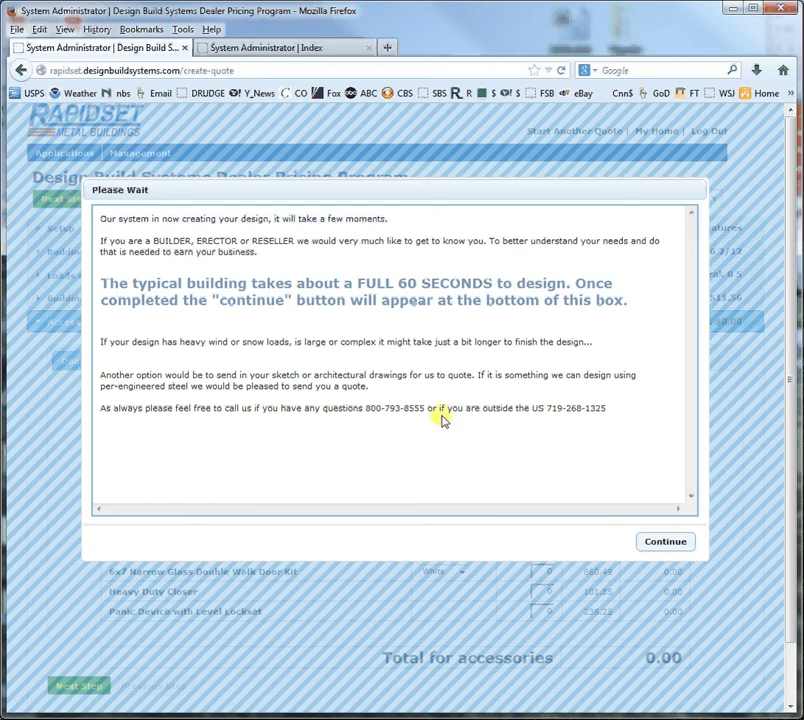
left_click(664, 542)
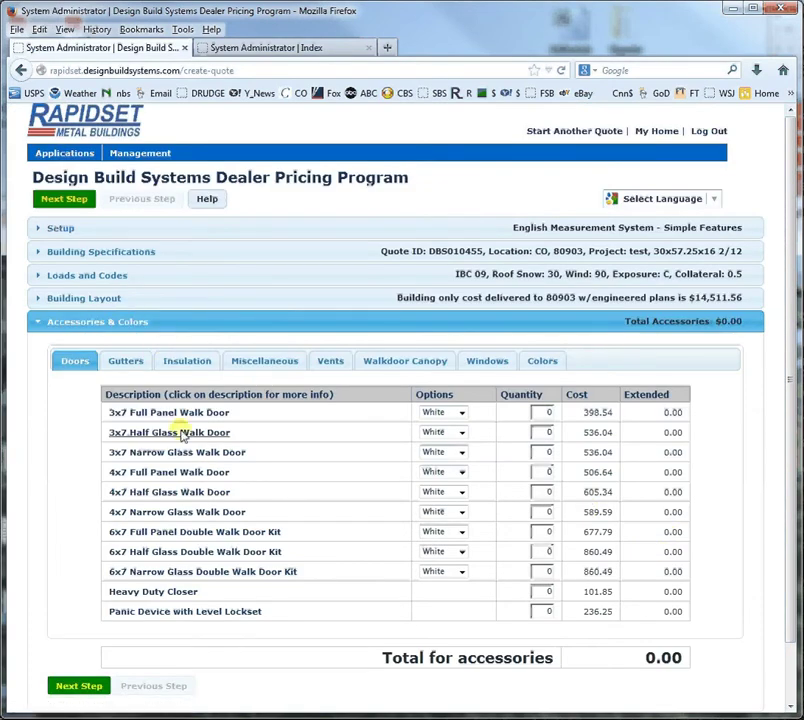
left_click(551, 411)
type("1")
- Make the roof Evergreen and add 3" R-11 wall and roof insulation
left_click(542, 361)
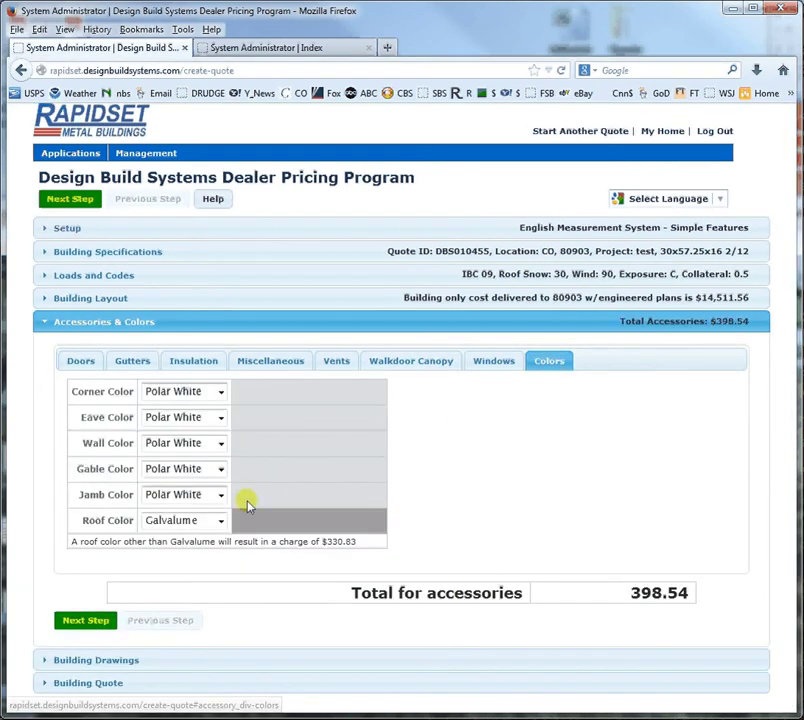
left_click(179, 520)
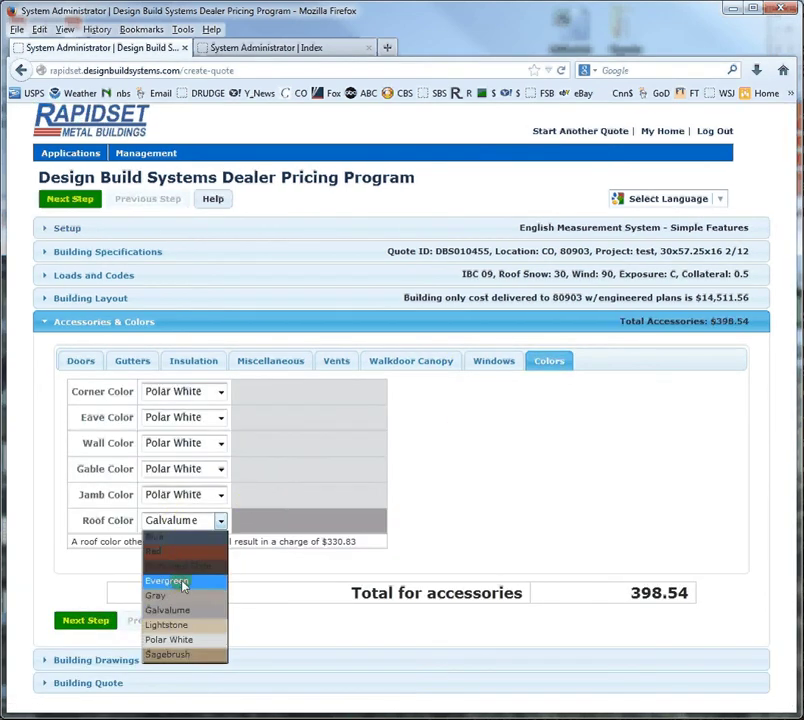
left_click(165, 581)
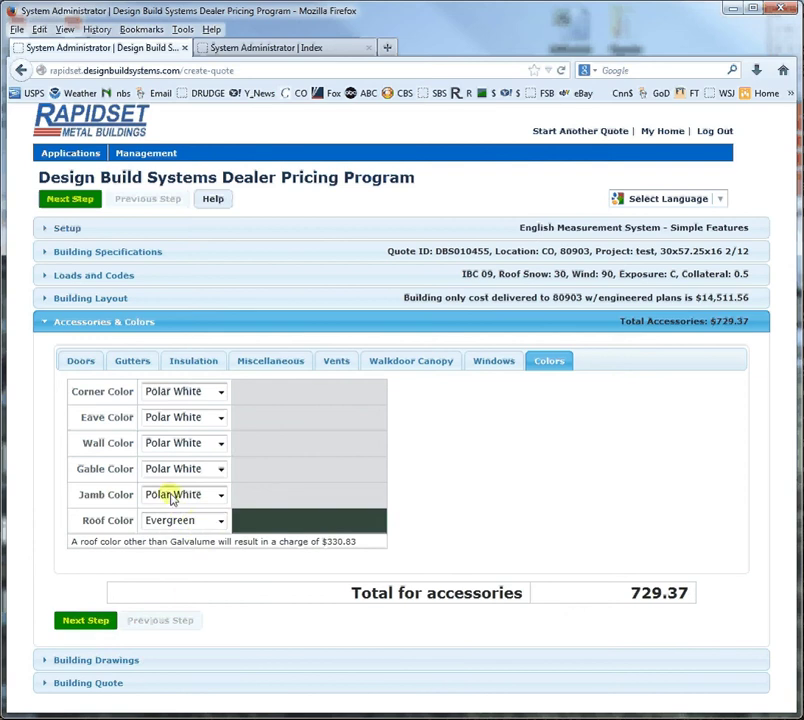
left_click(193, 364)
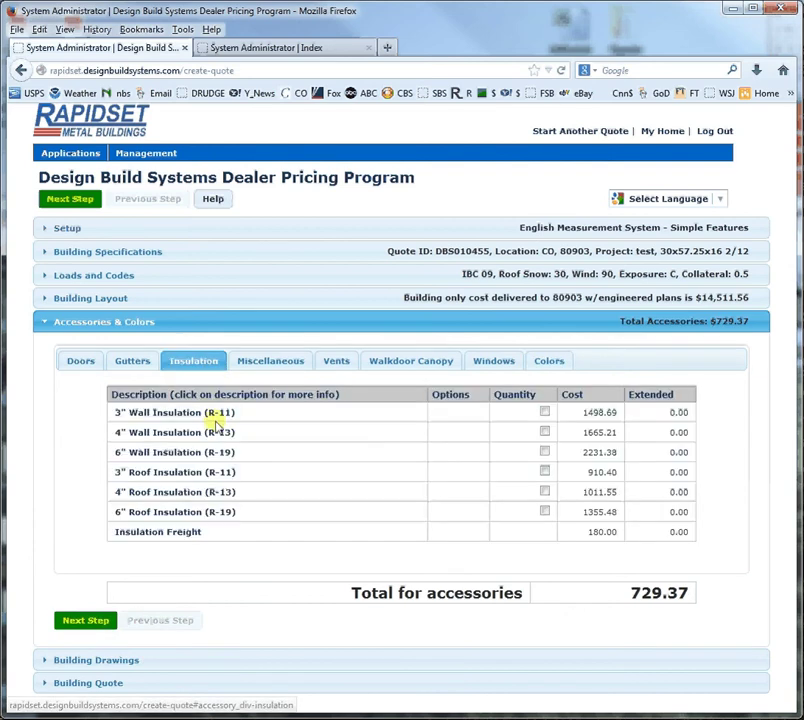
left_click(544, 411)
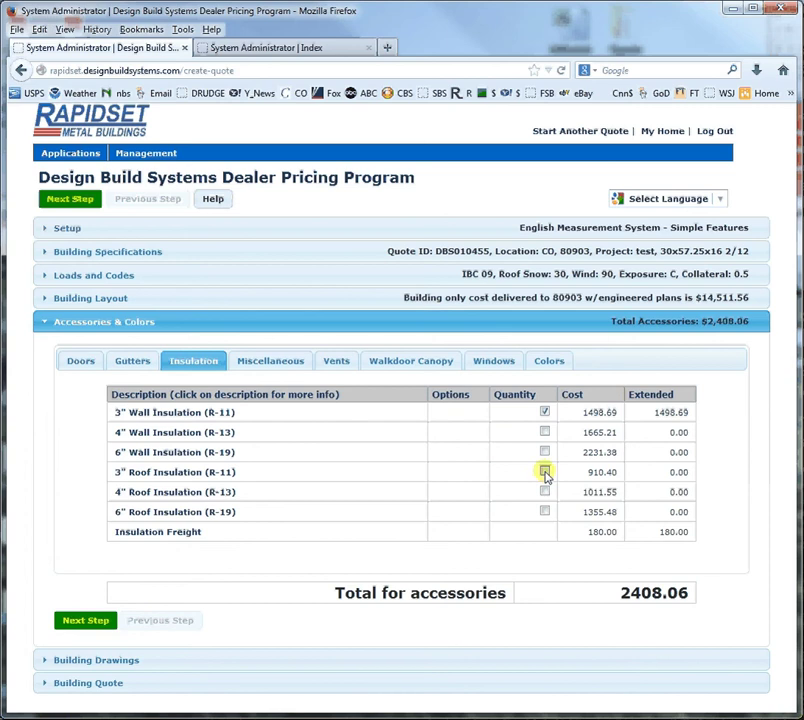
left_click(544, 472)
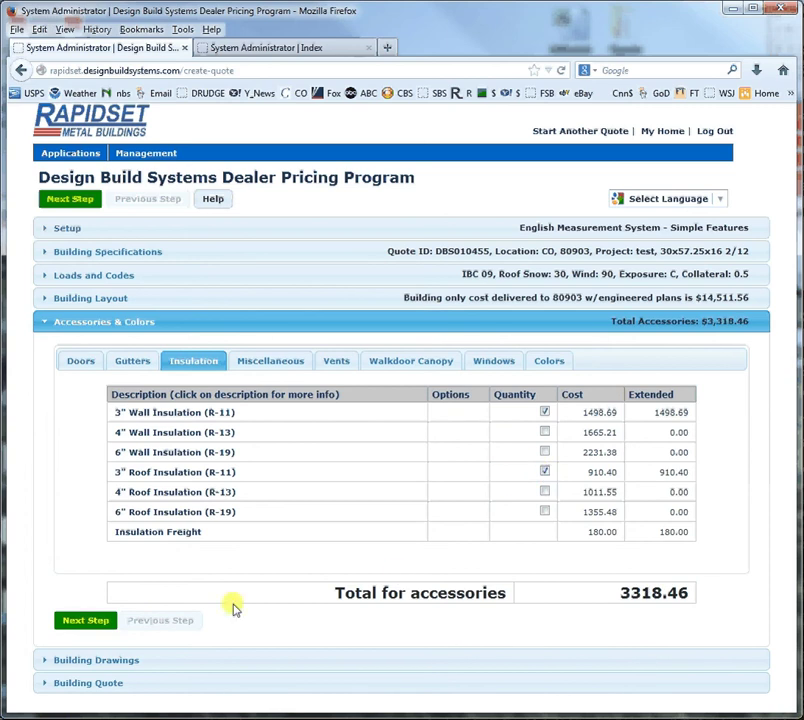
left_click(80, 621)
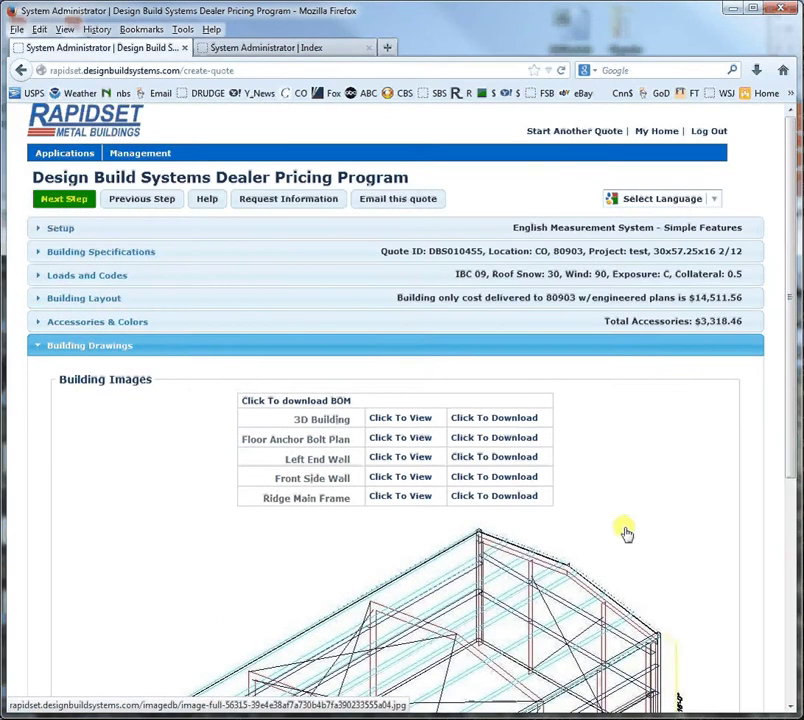
- View the Ridge Main Frame, Floor Anchor Bolt Plan and Left End Wall drawings, then proceed
left_click_drag(779, 398, 779, 508)
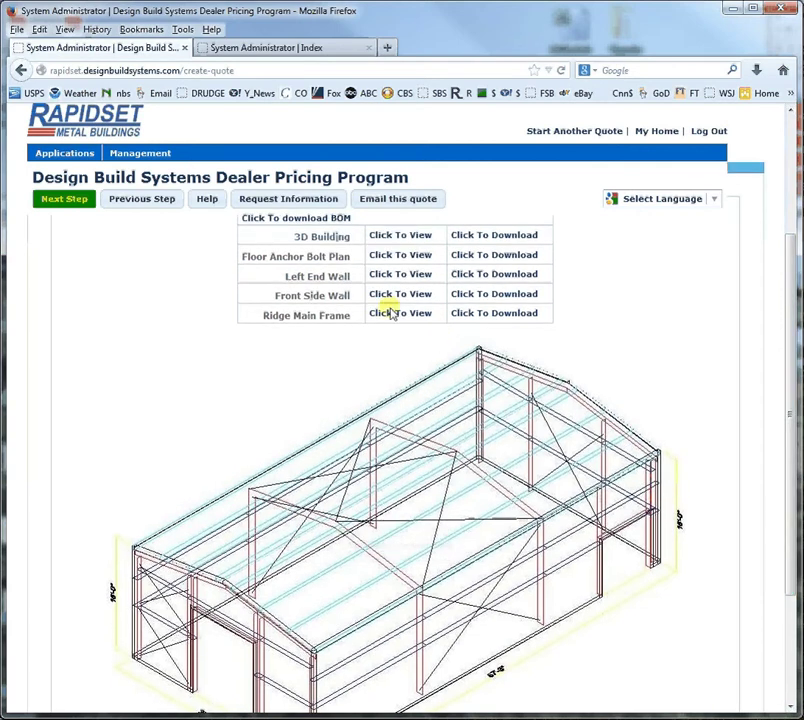
left_click(391, 312)
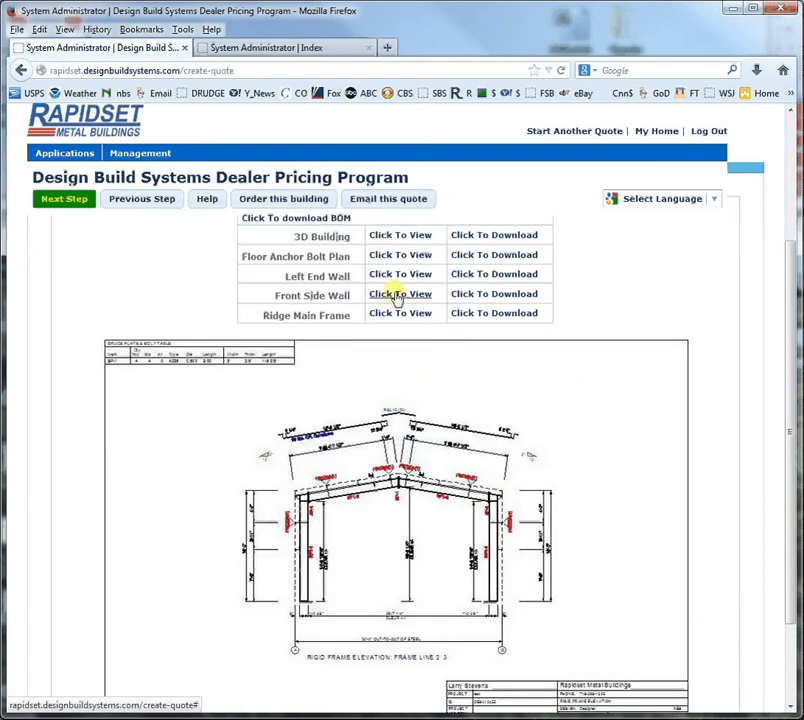
left_click(398, 258)
left_click(393, 276)
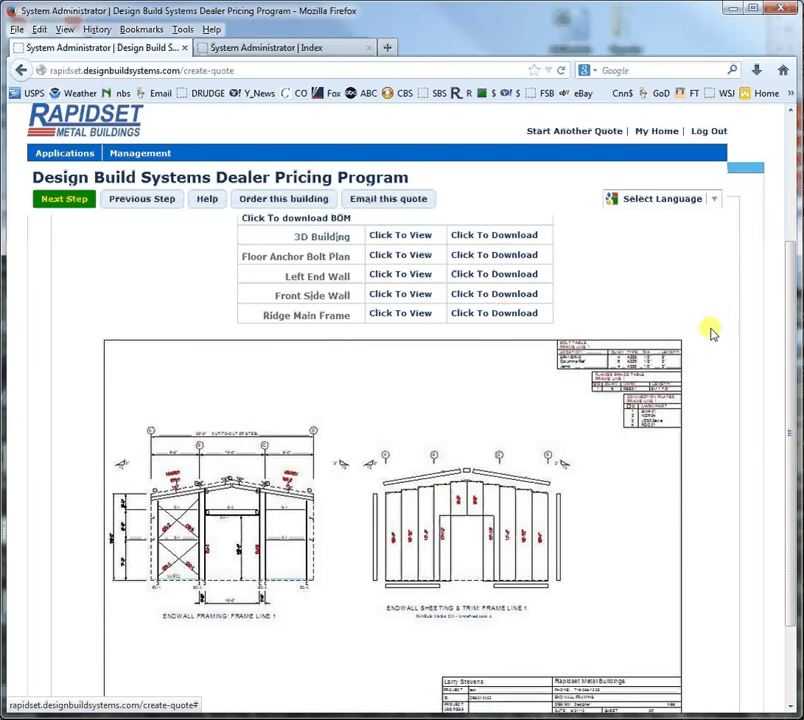
left_click_drag(786, 372, 786, 459)
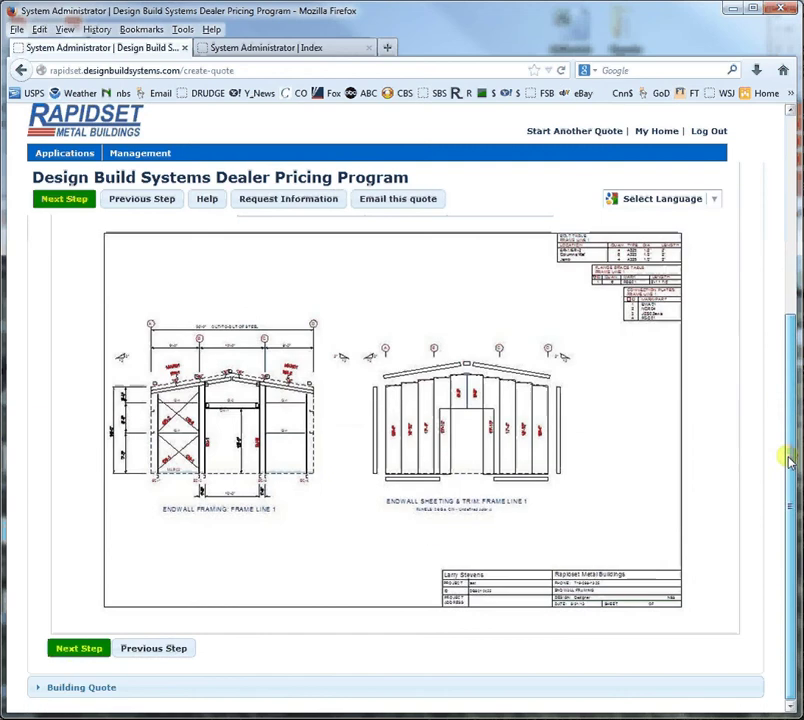
left_click(72, 650)
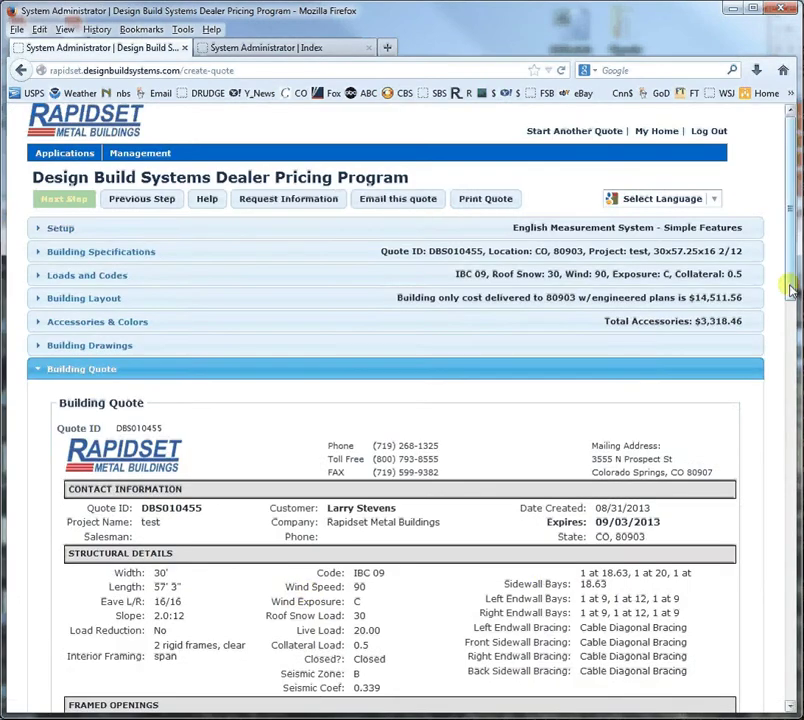
- Scroll through the quote summary ($17,830.02 total, $3,566.00 deposit) down to the terms
left_click_drag(793, 282, 775, 470)
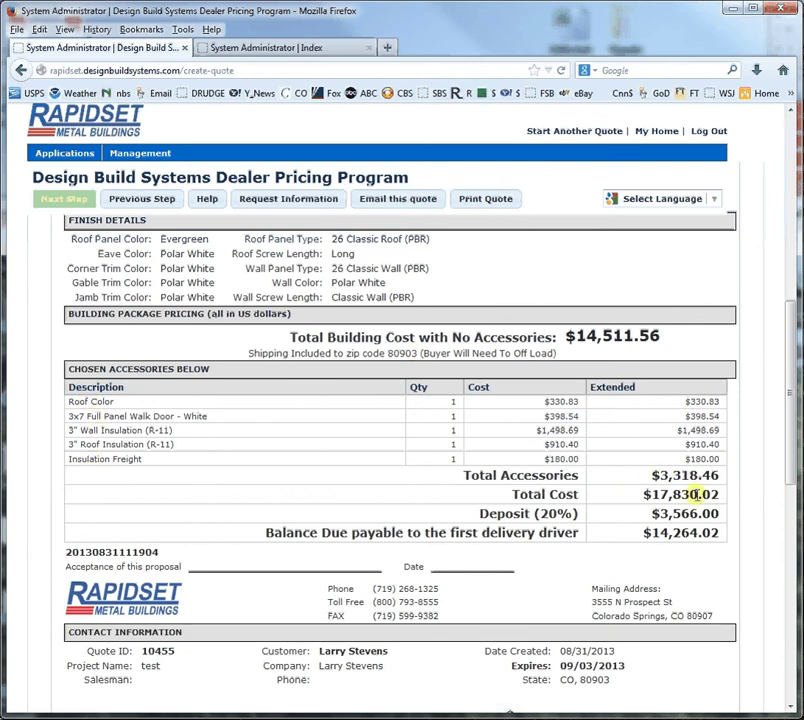
mouse_move(790, 436)
left_mouse_down()
mouse_move(775, 588)
mouse_move(736, 334)
left_mouse_up()
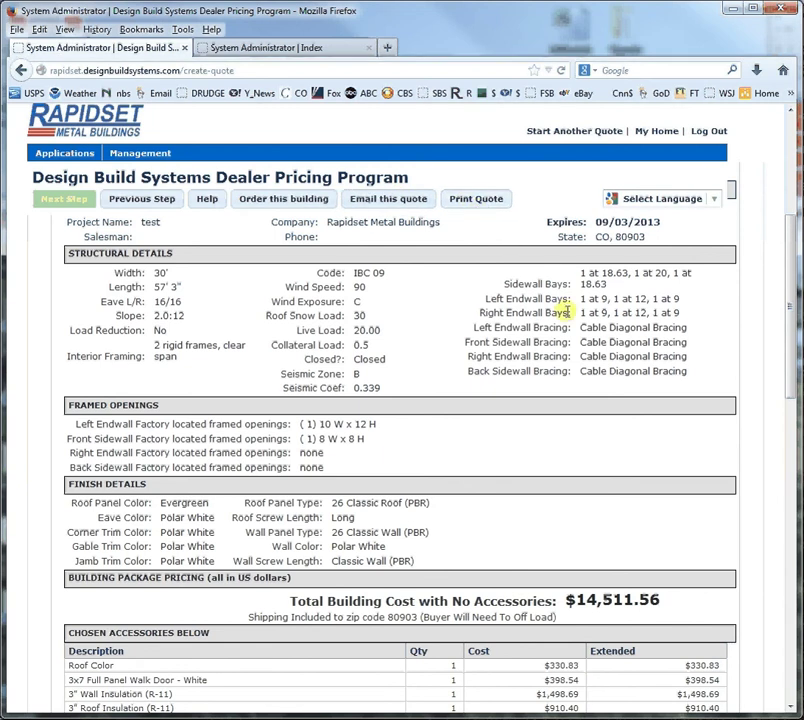
scroll(781, 416, "down", 3)
scroll(781, 416, "down", 6)
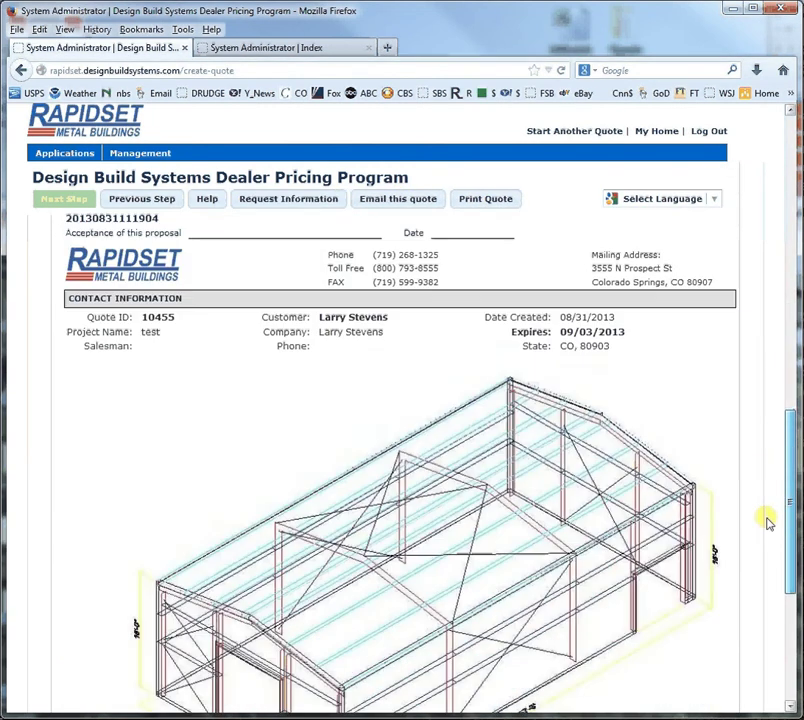
scroll(766, 584, "down", 3)
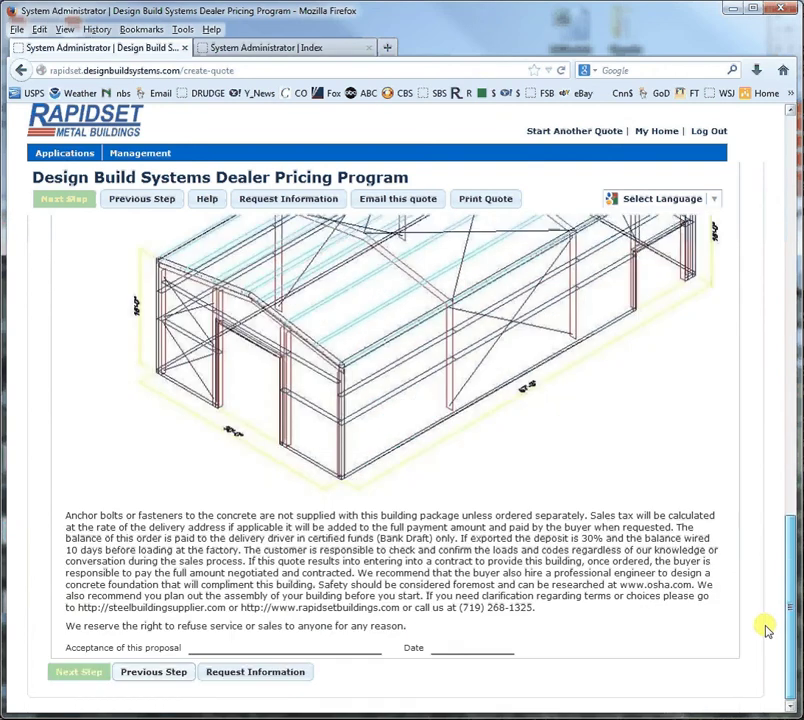